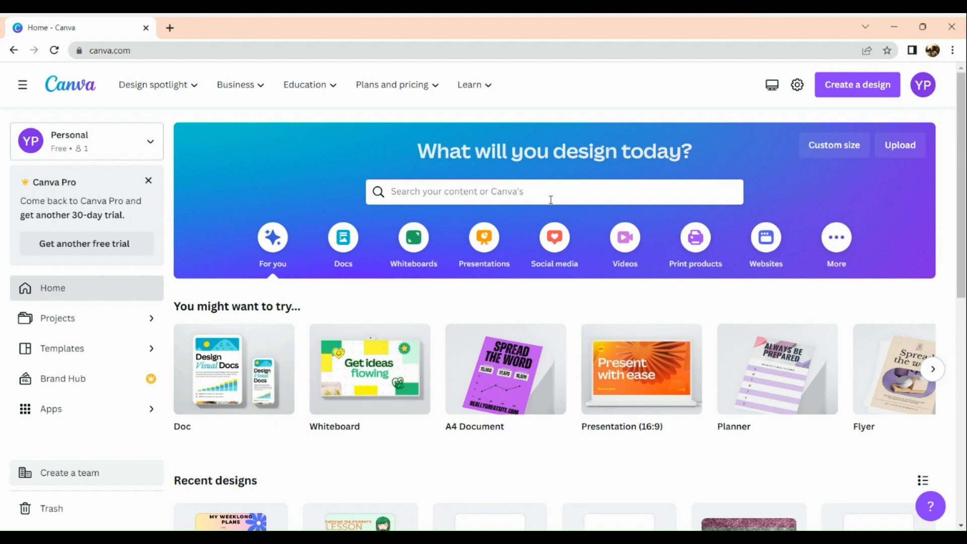
Create a blank Presentation (16:9) design and dismiss the offer to open it in the desktop app
mouse_move(590, 362)
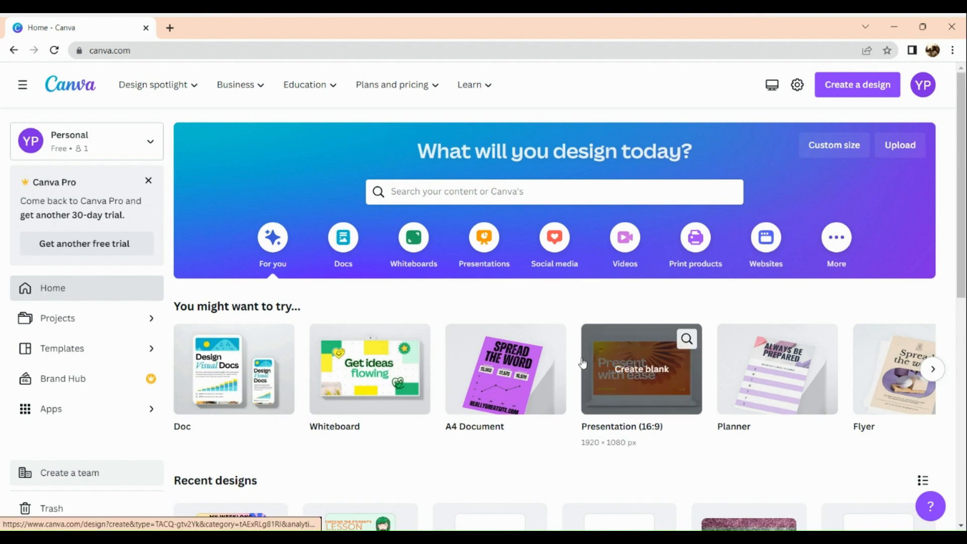
click(621, 373)
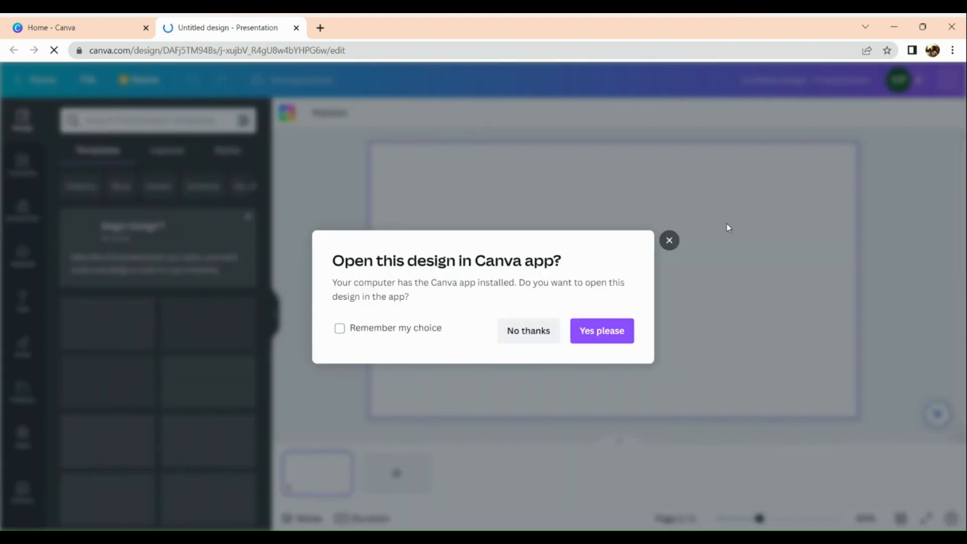
click(669, 240)
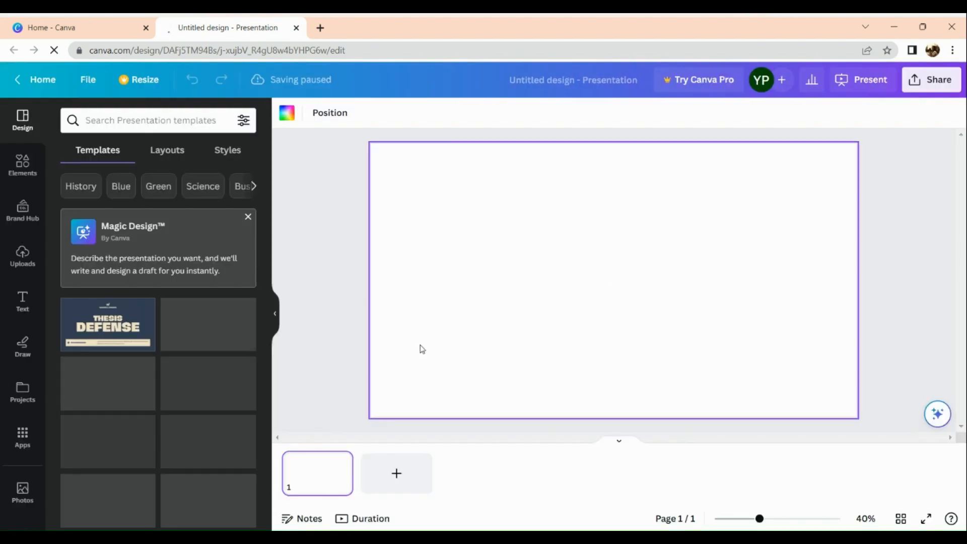
Insert the 17.0s keyboard-typing clip from the Business stock videos and enlarge it to cover the whole page
click(22, 163)
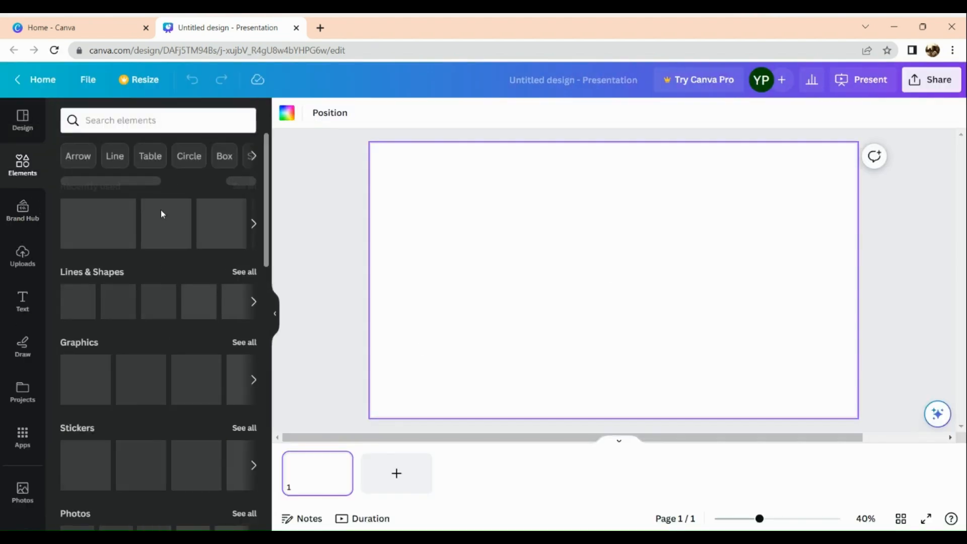
scroll(129, 287, down, 7)
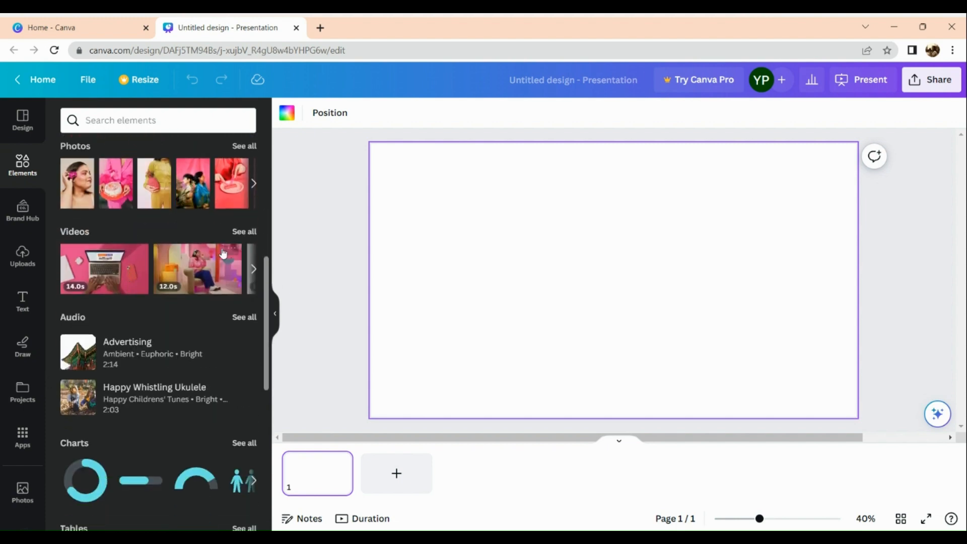
click(242, 233)
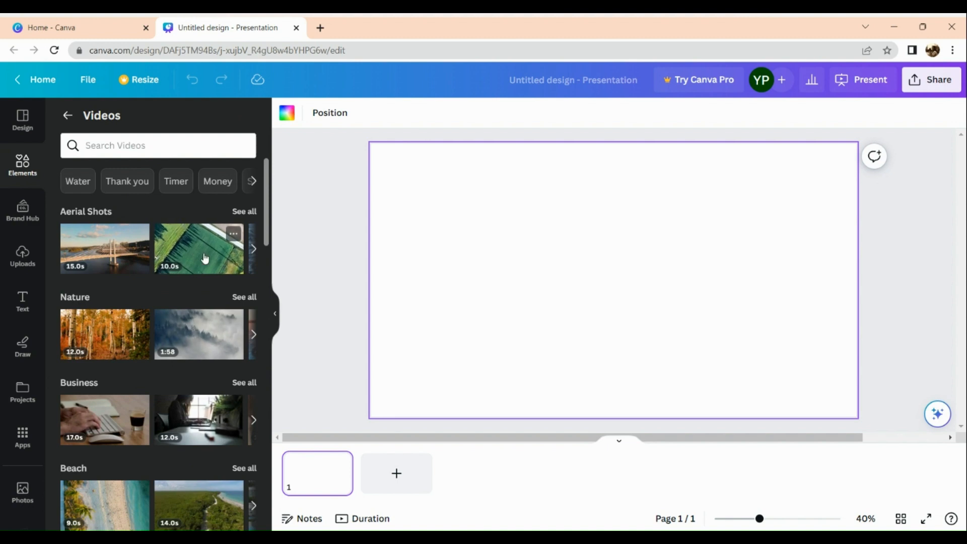
scroll(204, 259, down, 2)
scroll(204, 258, down, 2)
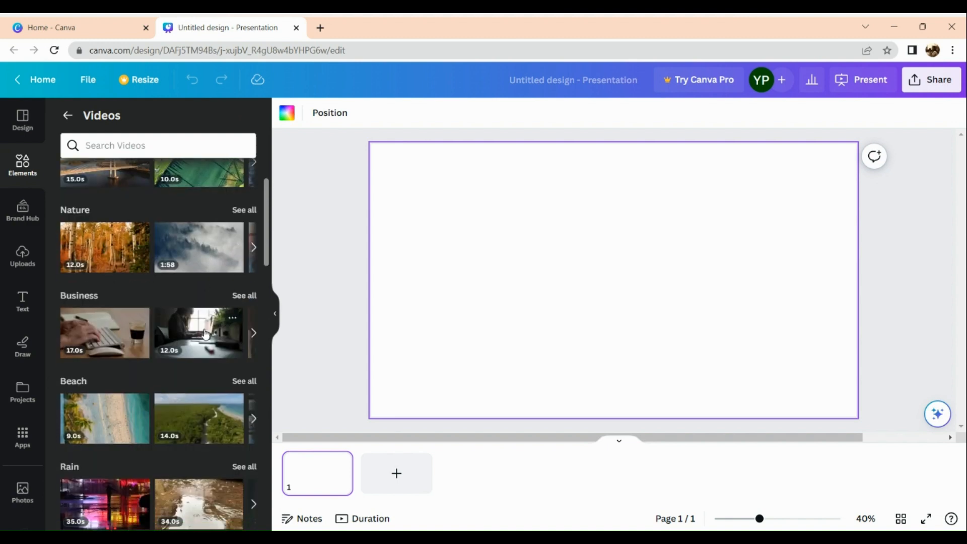
click(106, 341)
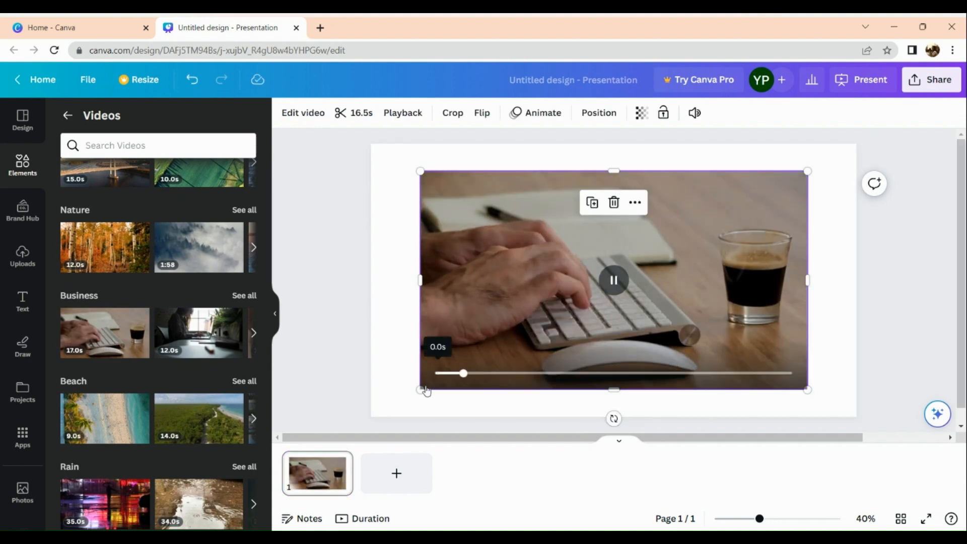
drag(419, 390, 368, 426)
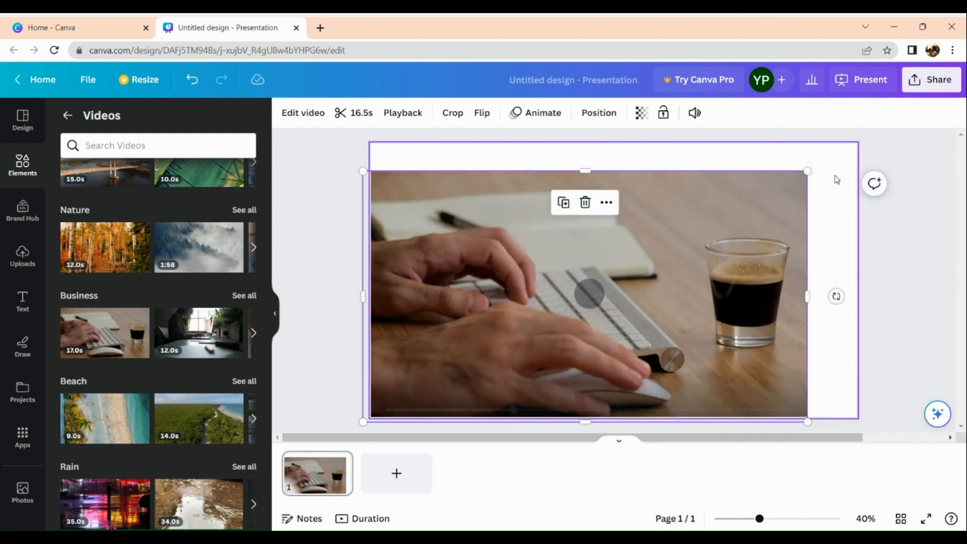
drag(807, 171, 863, 139)
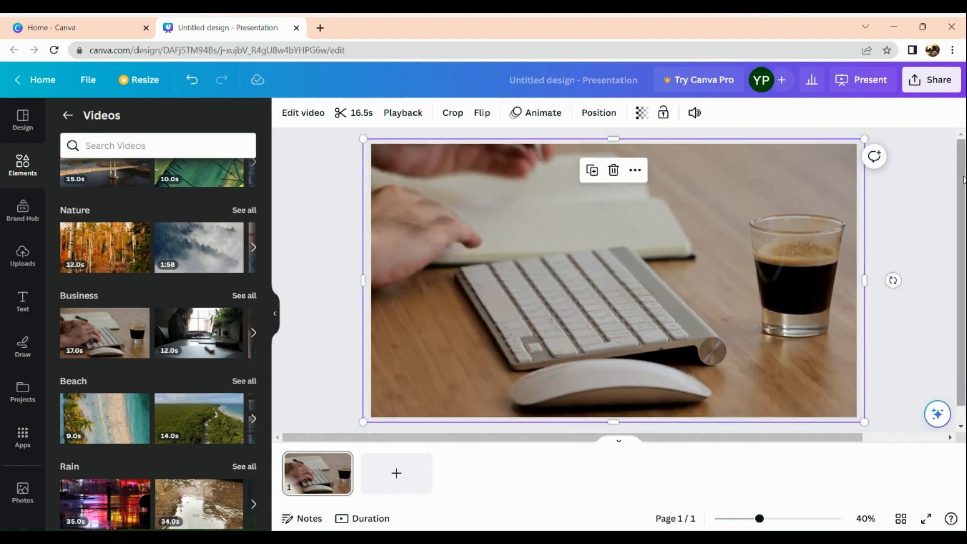
Download the design as an MP4 Video
click(935, 200)
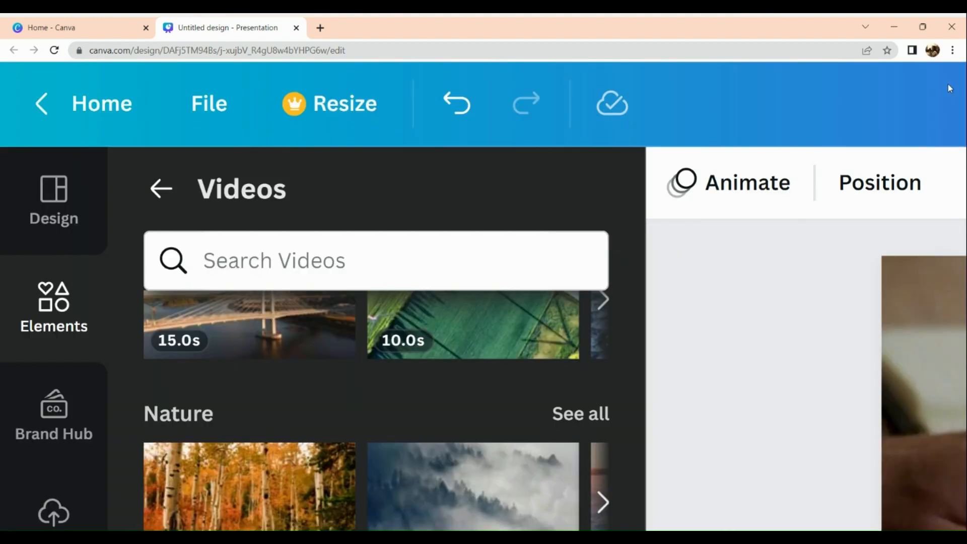
scroll(949, 89, right, 20)
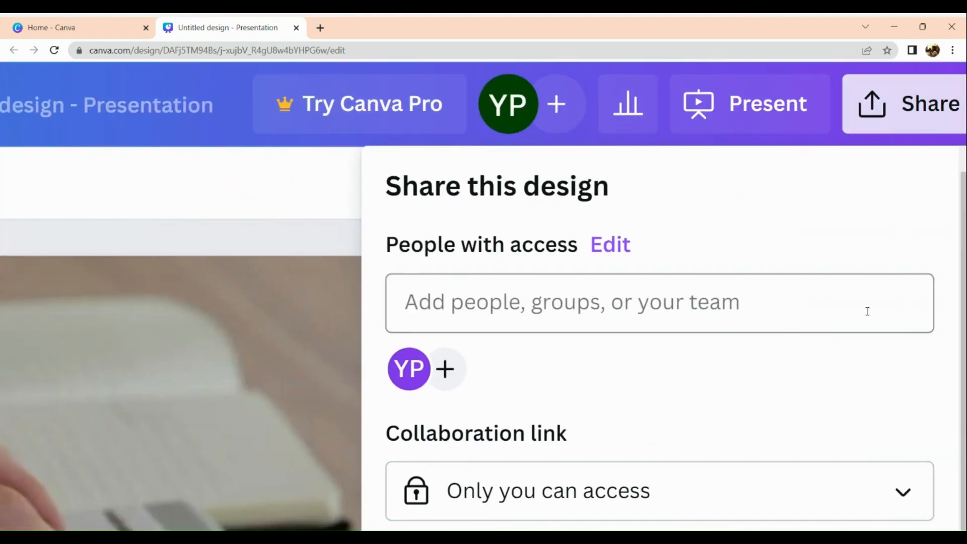
scroll(867, 311, down, 5)
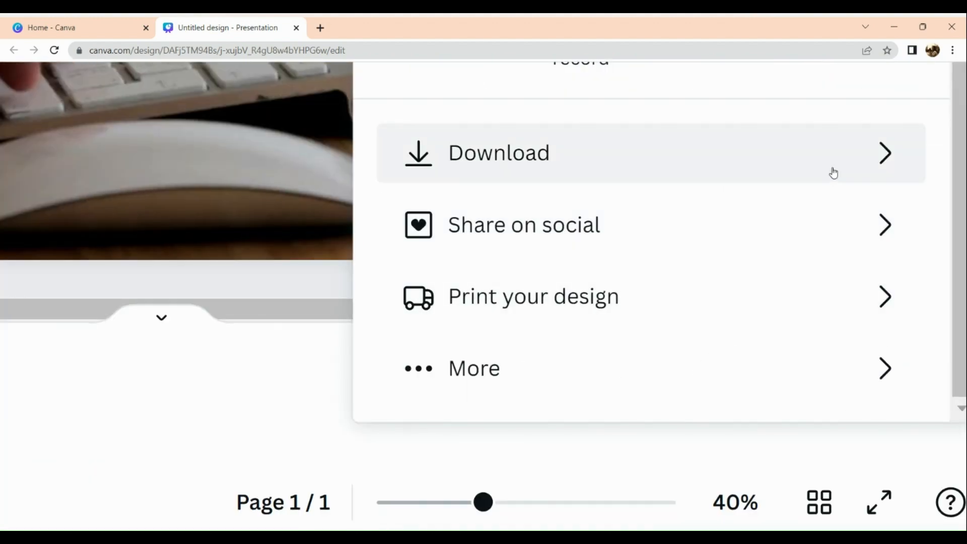
click(833, 172)
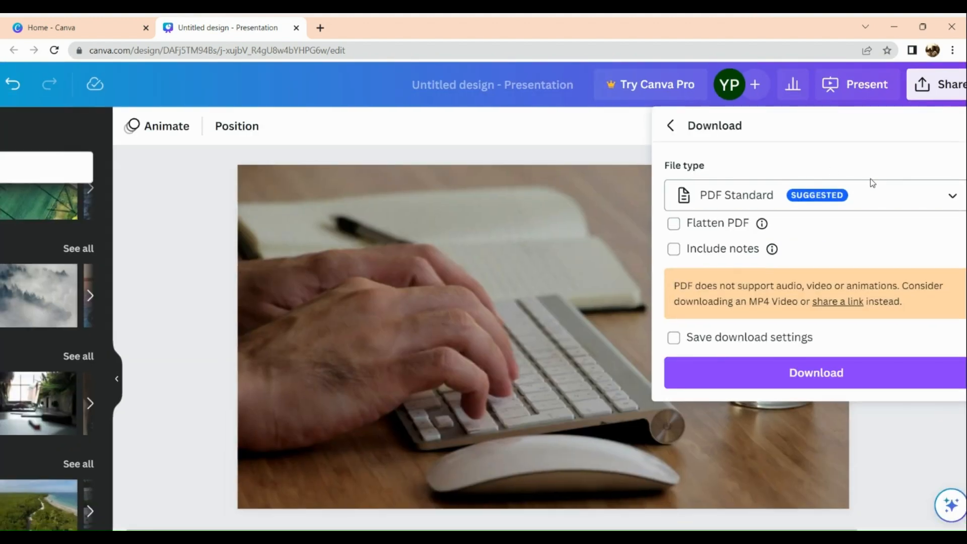
click(884, 207)
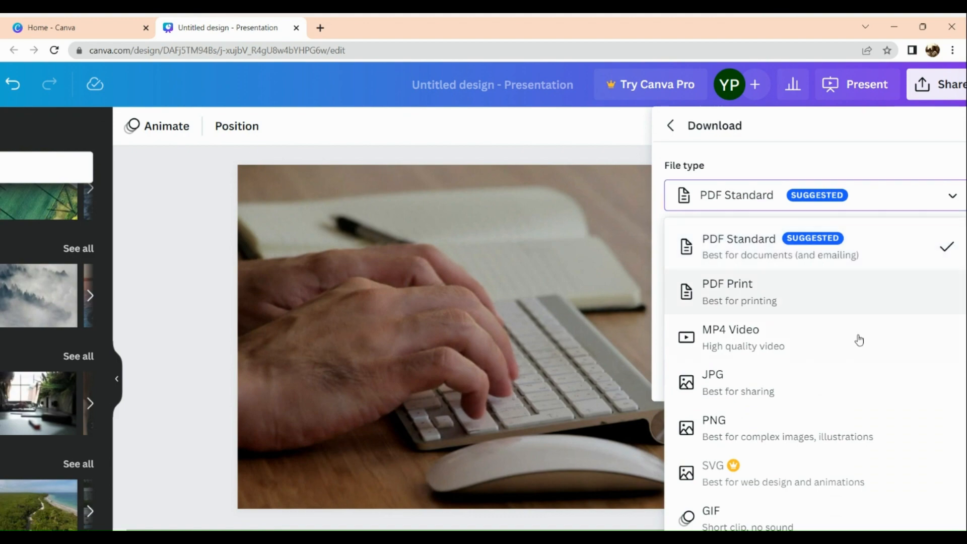
click(853, 344)
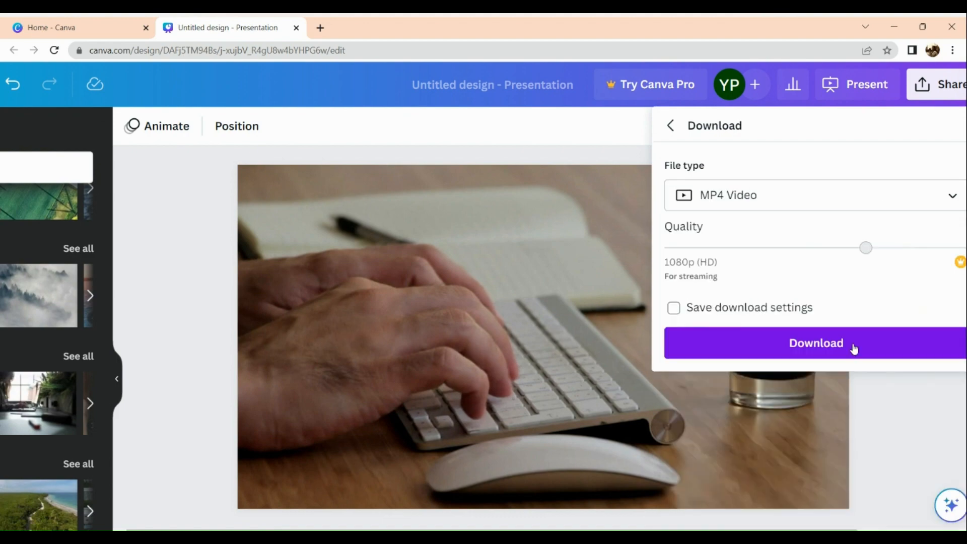
click(853, 347)
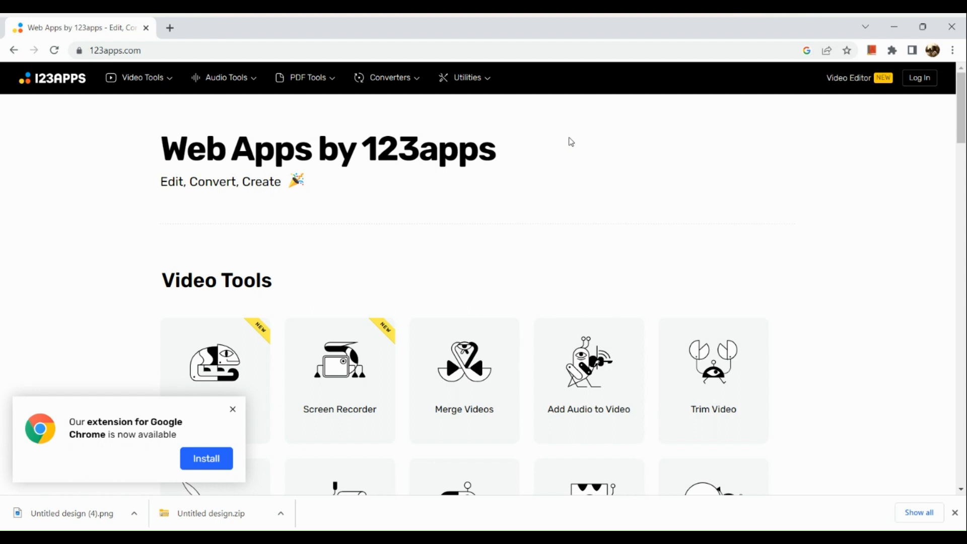
On the 123apps website, open the Change Video Speed tool and close the ad that covers the page
scroll(571, 142, down, 8)
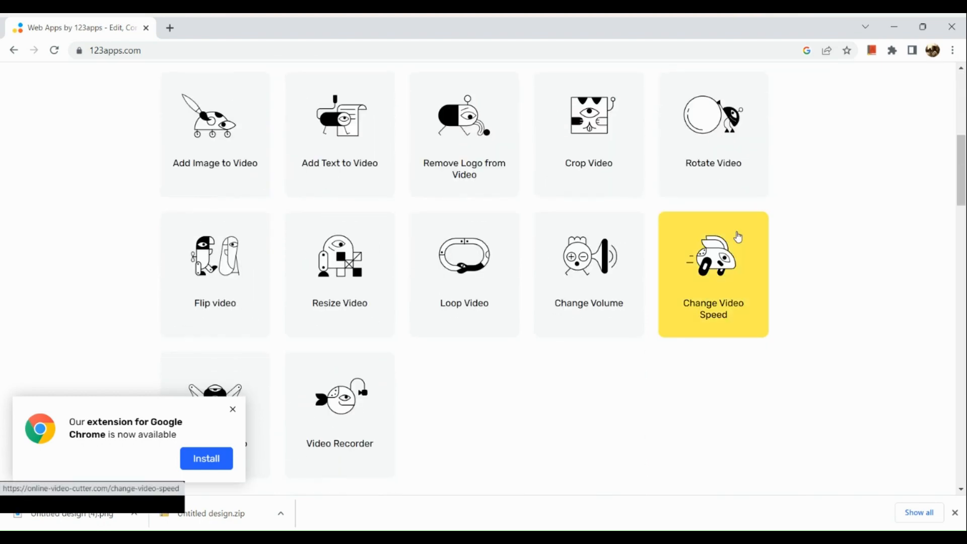
scroll(736, 236, up, 5)
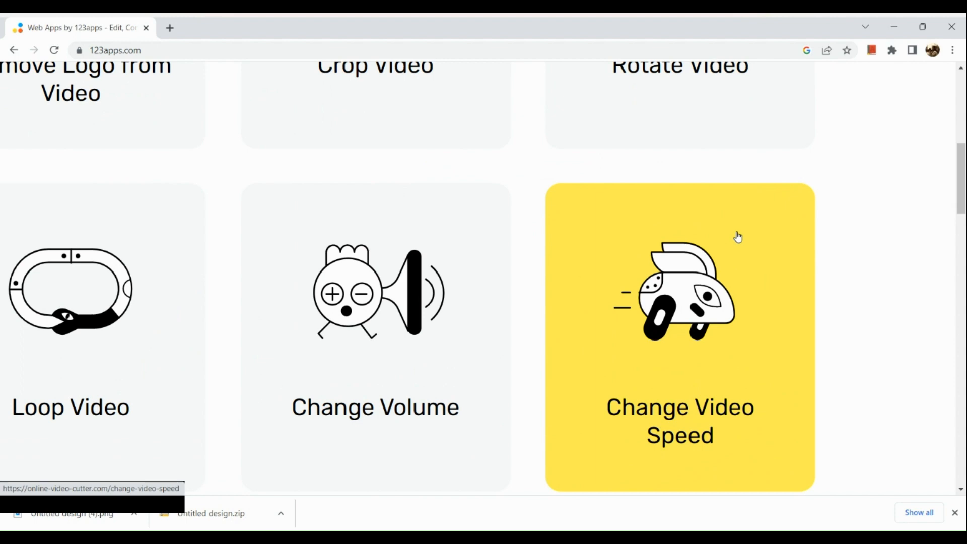
click(737, 236)
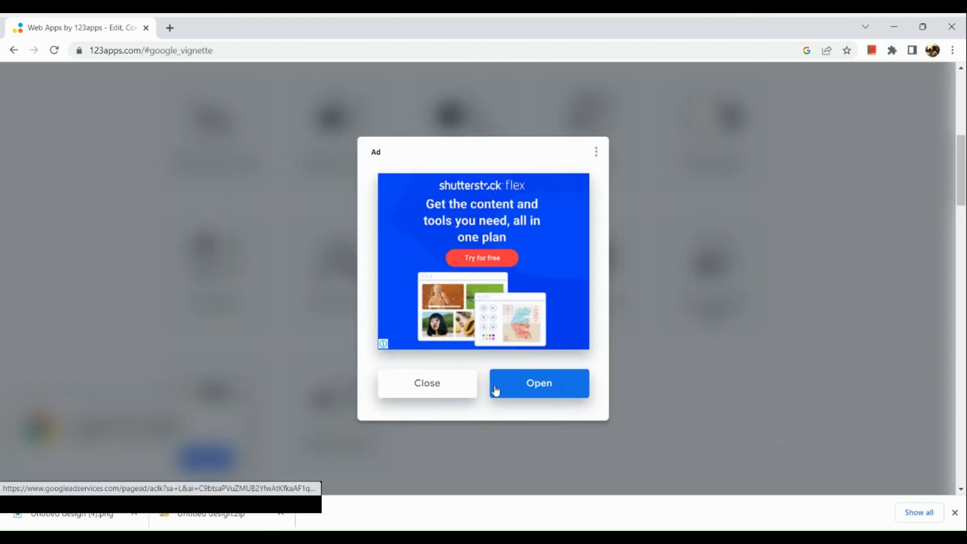
click(455, 393)
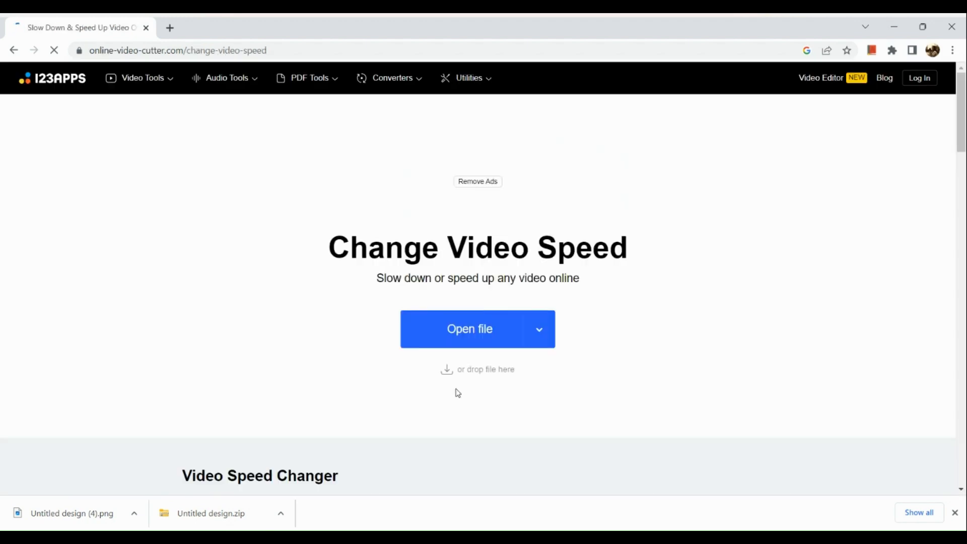
Load the video file Untitled design (2) from the Downloads folder into the speed changer
scroll(479, 351, up, 5)
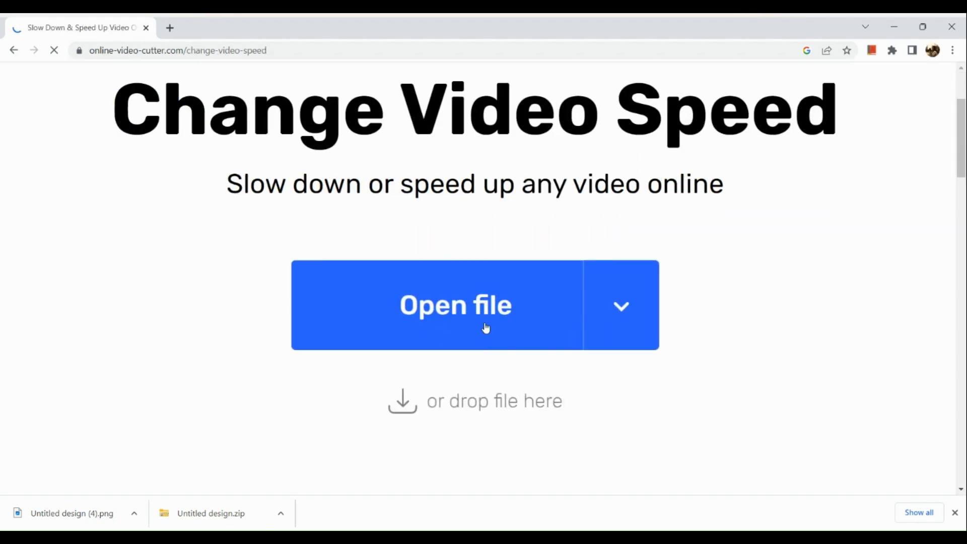
click(485, 327)
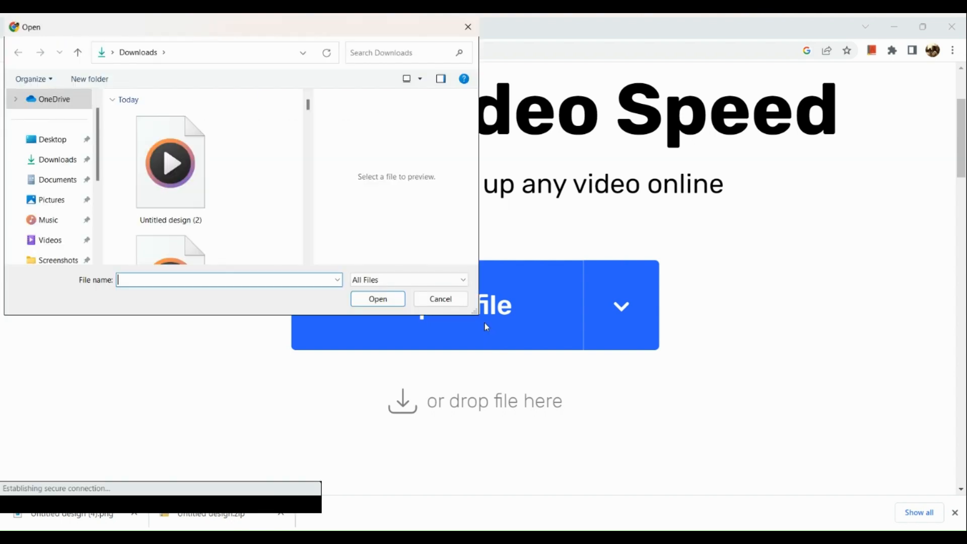
double_click(176, 191)
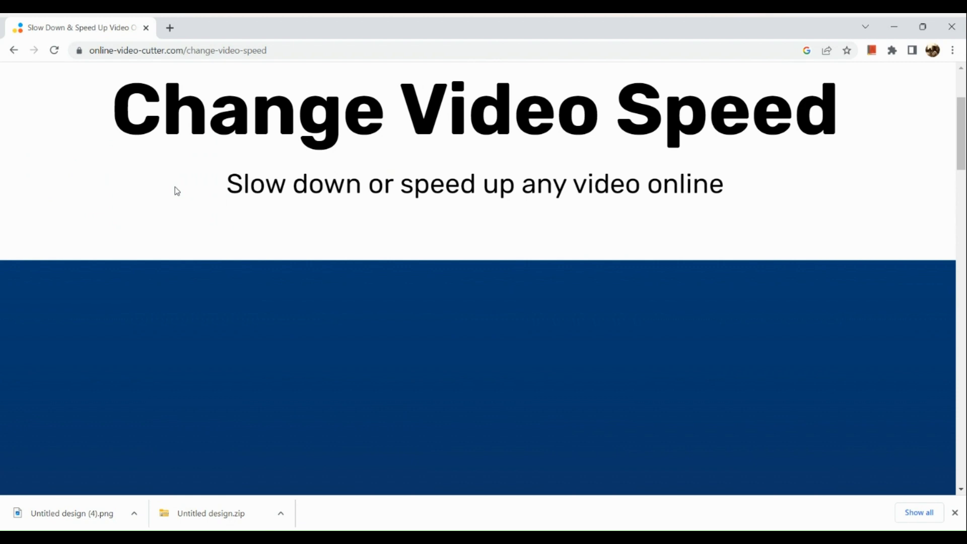
Set the video's playback speed to 4x and play the sped-up preview
scroll(350, 277, down, 5)
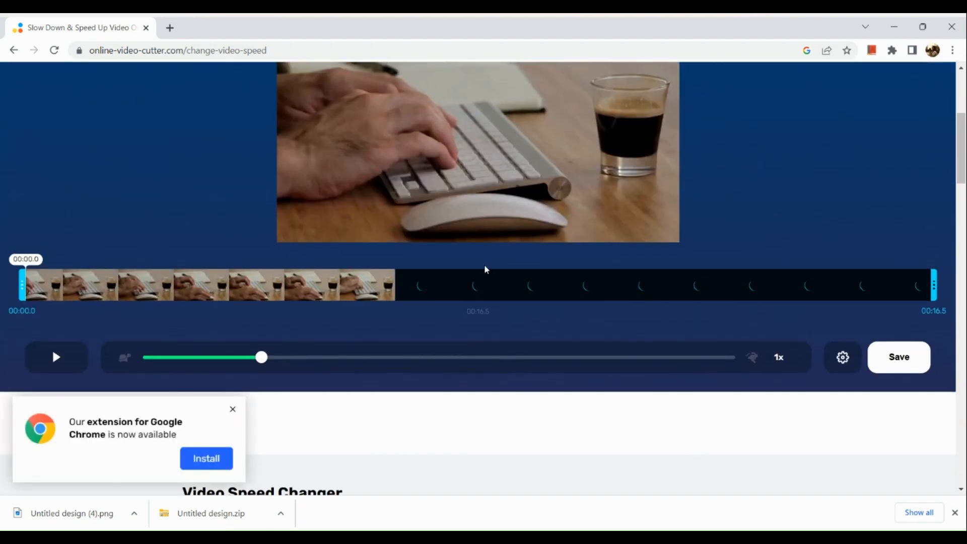
scroll(777, 362, up, 5)
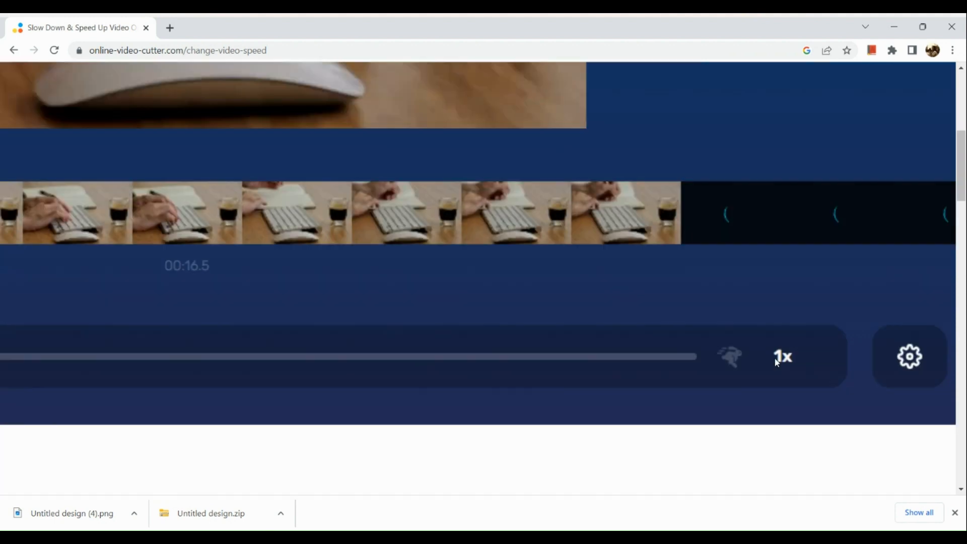
scroll(784, 359, down, 5)
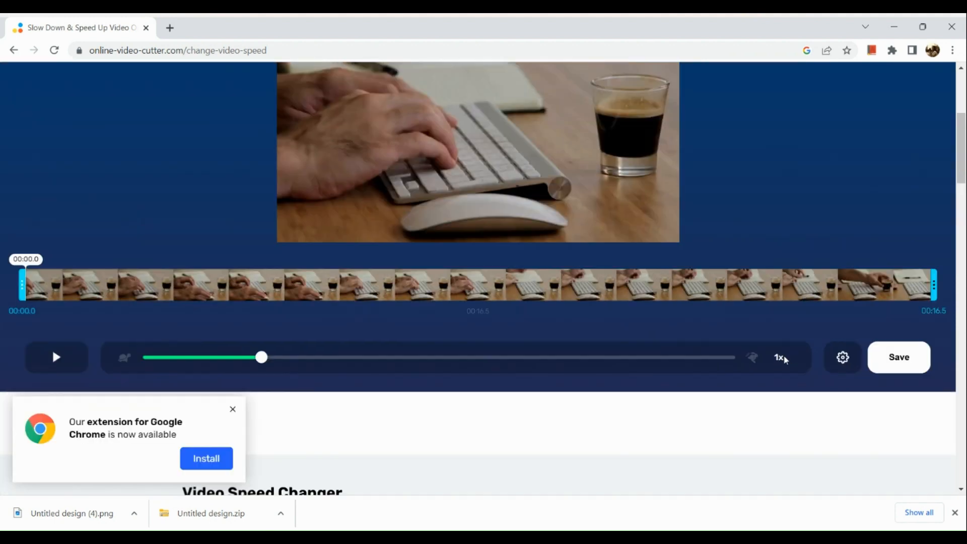
click(751, 363)
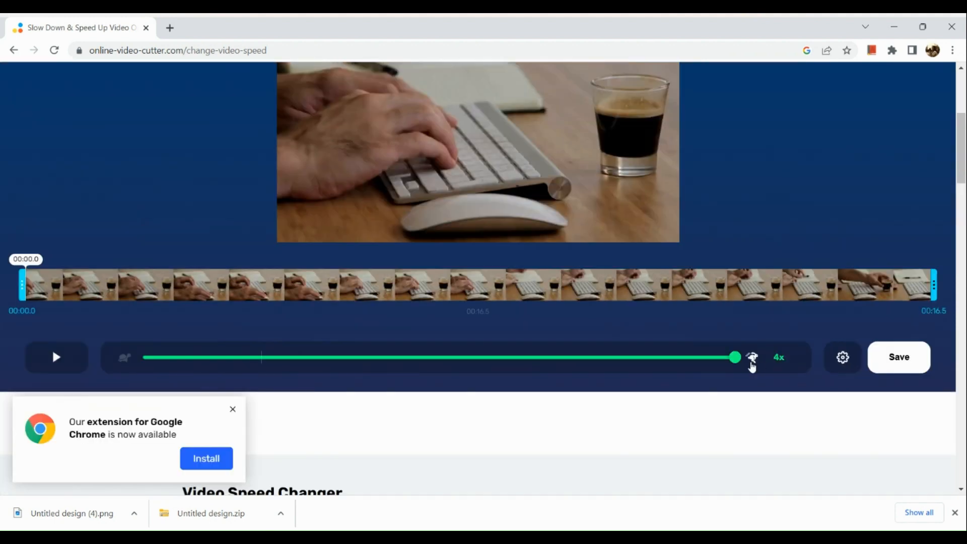
scroll(751, 367, up, 5)
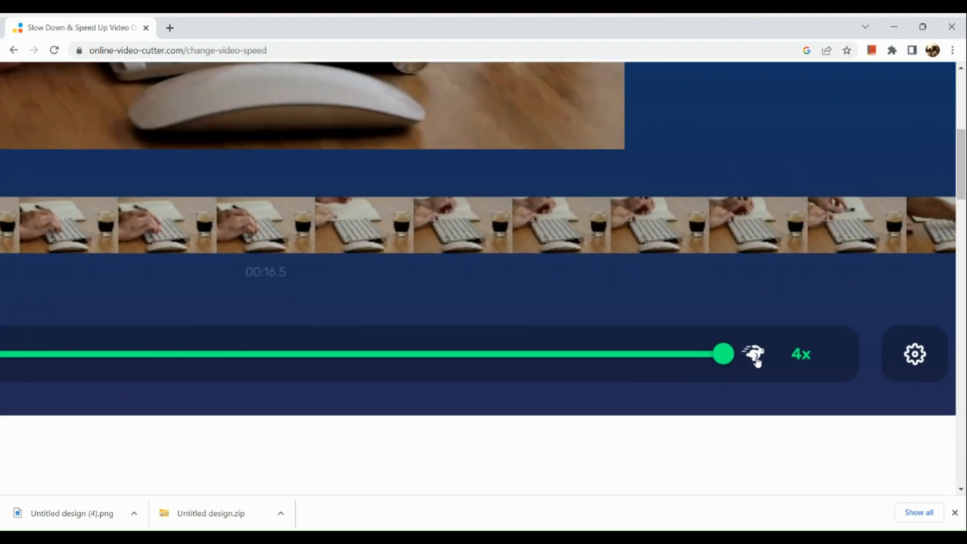
scroll(756, 361, down, 5)
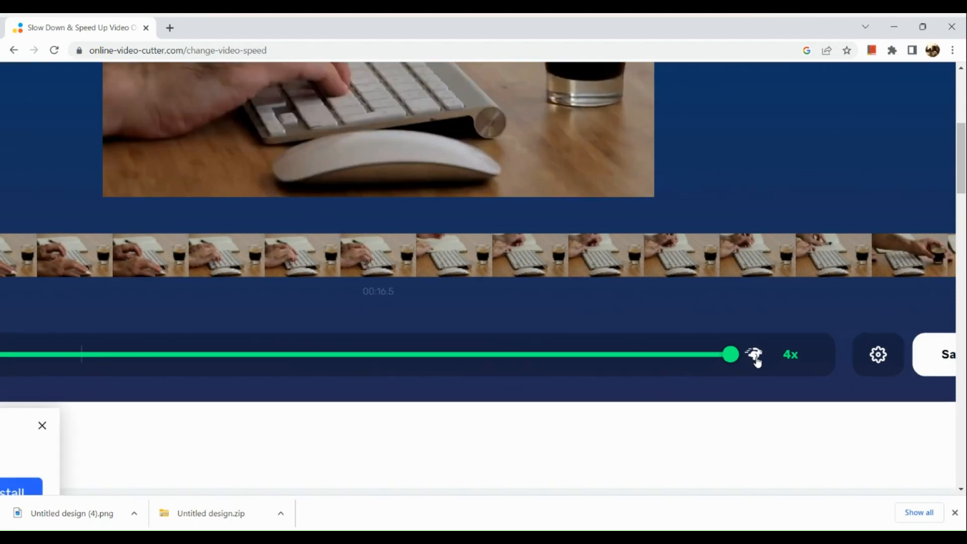
key(space)
scroll(597, 240, up, 3)
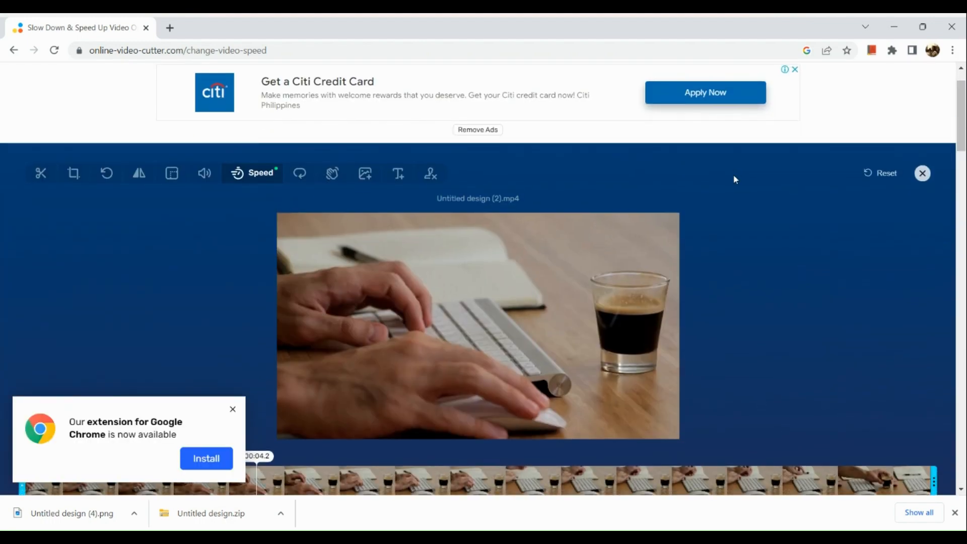
Export the sped-up video and save the resulting file to the computer
scroll(869, 189, down, 4)
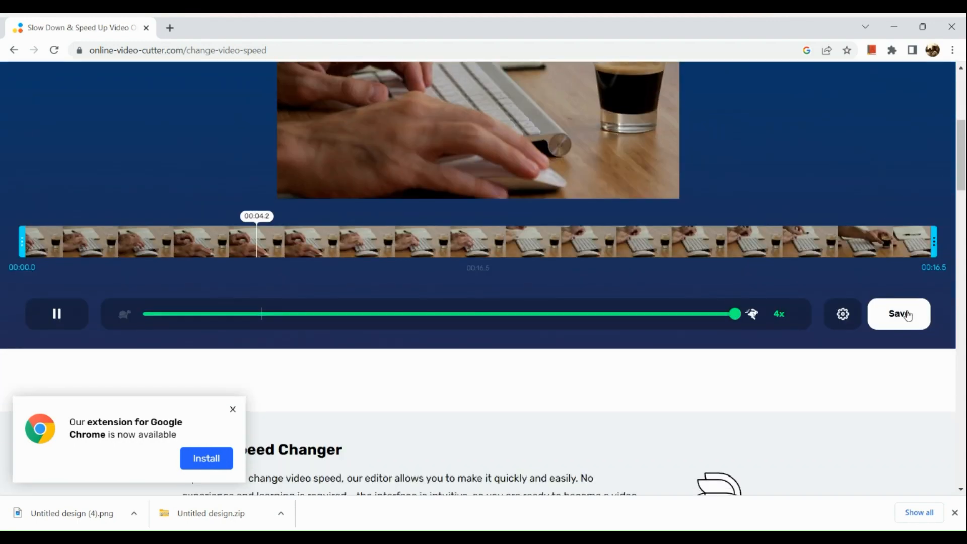
scroll(908, 315, down, 4)
scroll(908, 316, up, 5)
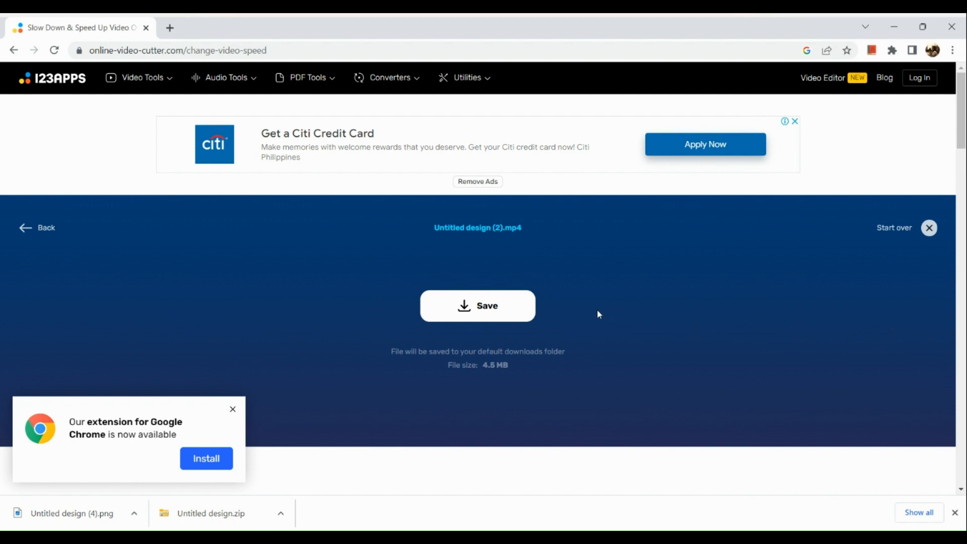
click(511, 313)
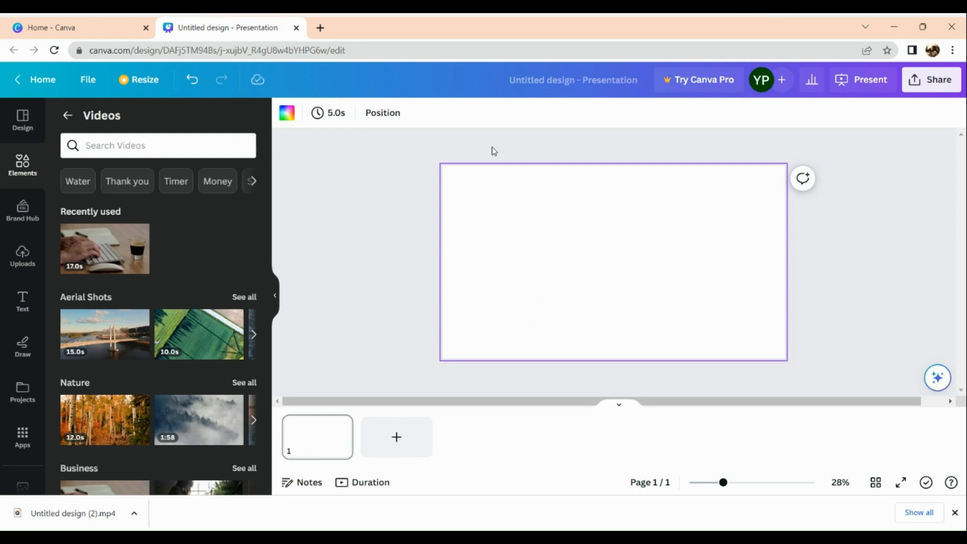
Back in Canva, upload the video Untitled design (2) (online-video-cutter.com) and place it on the blank page so it fills the page
click(22, 256)
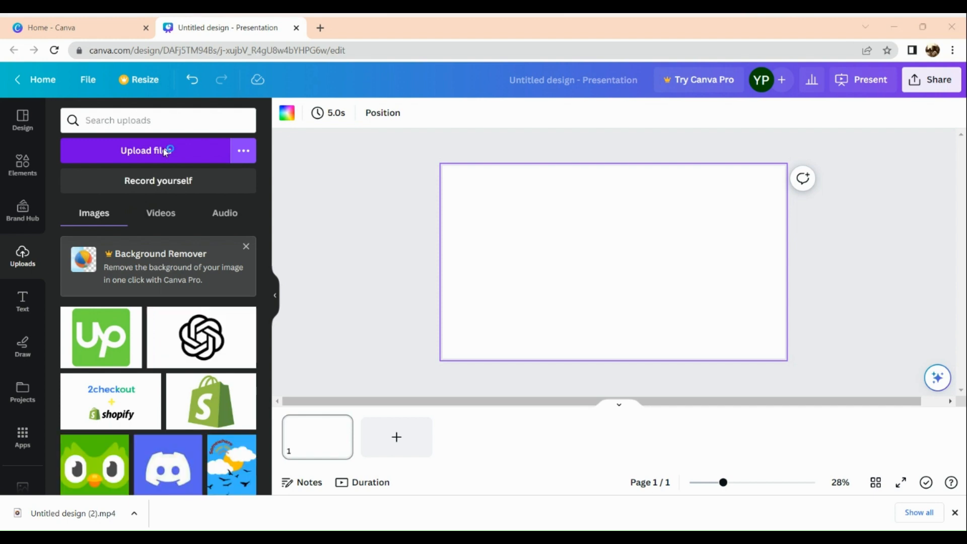
click(163, 149)
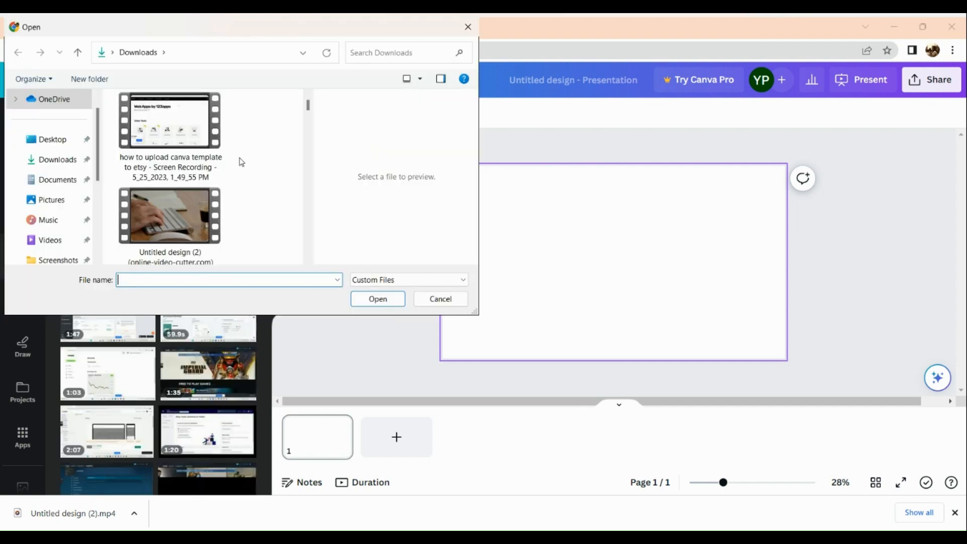
double_click(188, 227)
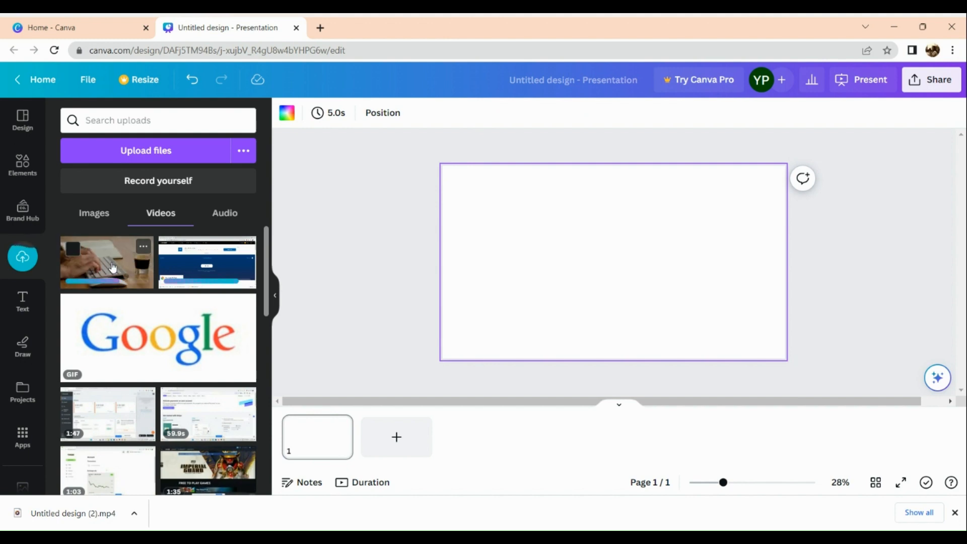
drag(113, 268, 501, 177)
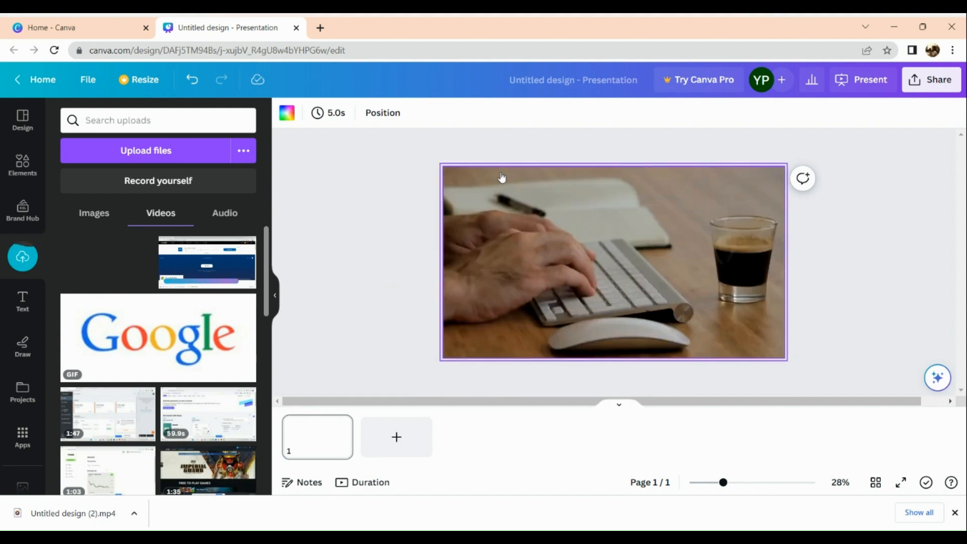
click(610, 262)
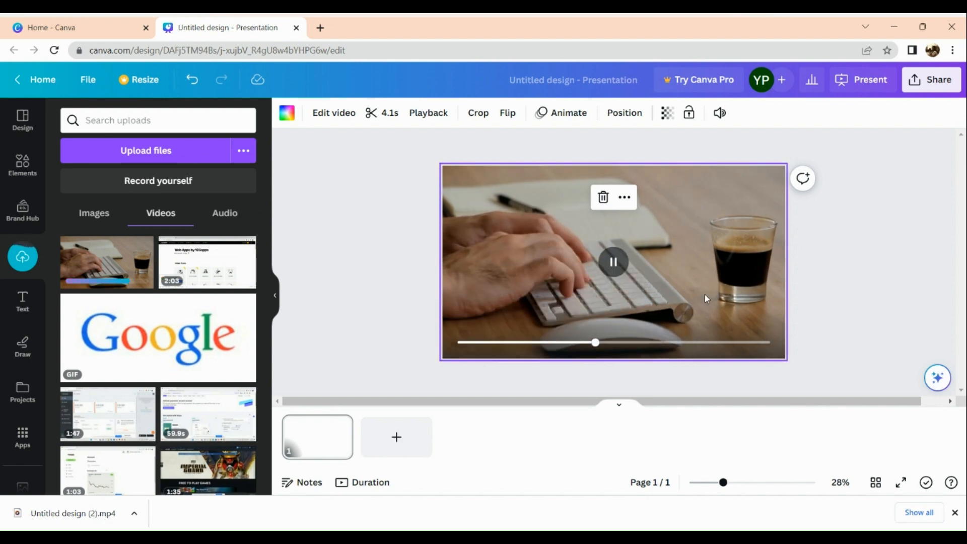